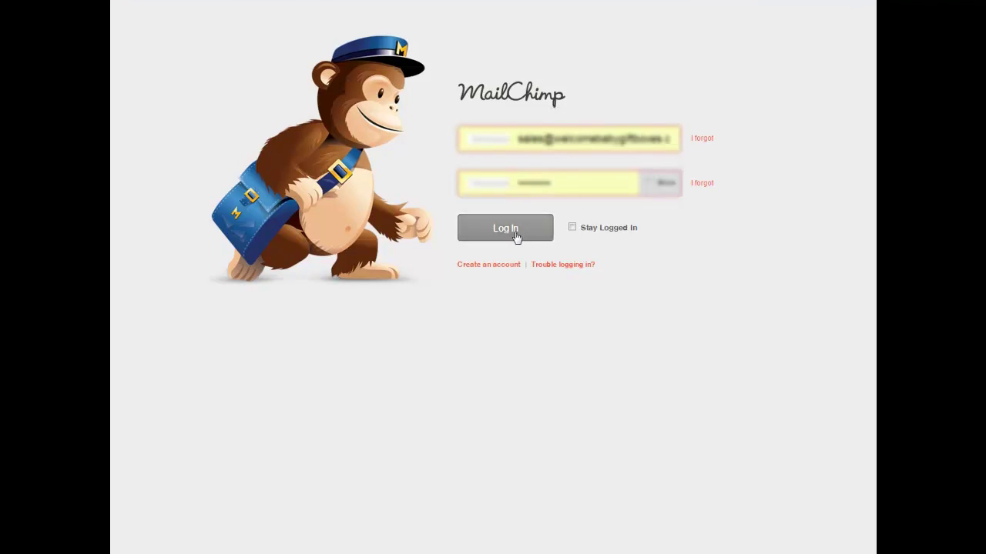
Step: Log in to MailChimp with the saved account credentials
click(507, 230)
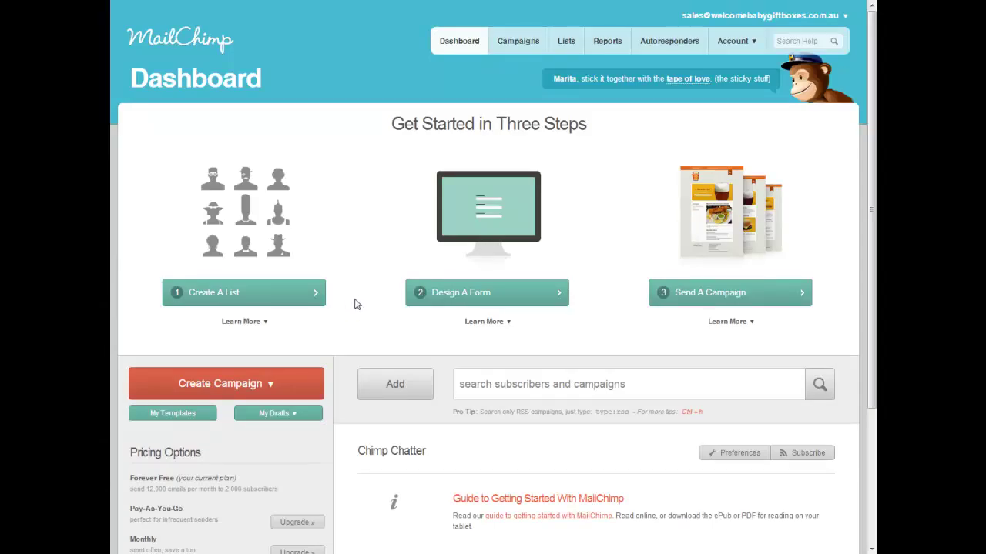
Step: Open the BigCommerce Newsletter Subscribers list from Lists and confirm it has 0 subscribers
click(566, 45)
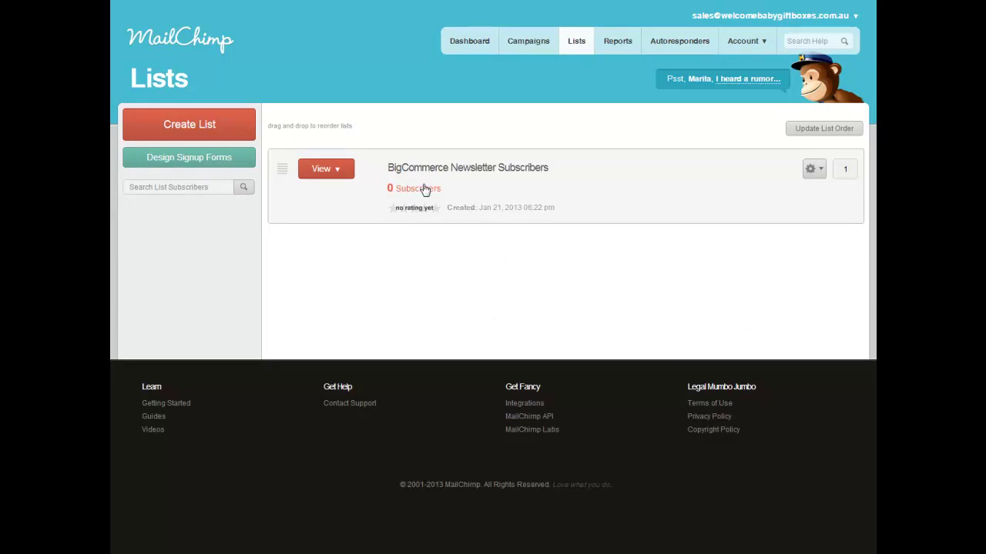
click(420, 194)
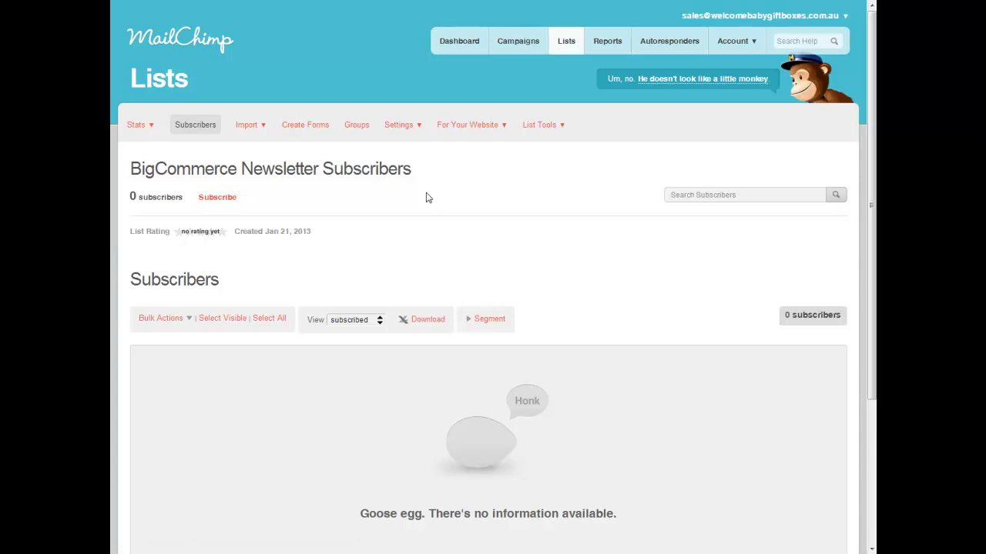
scroll(533, 261, down, 2)
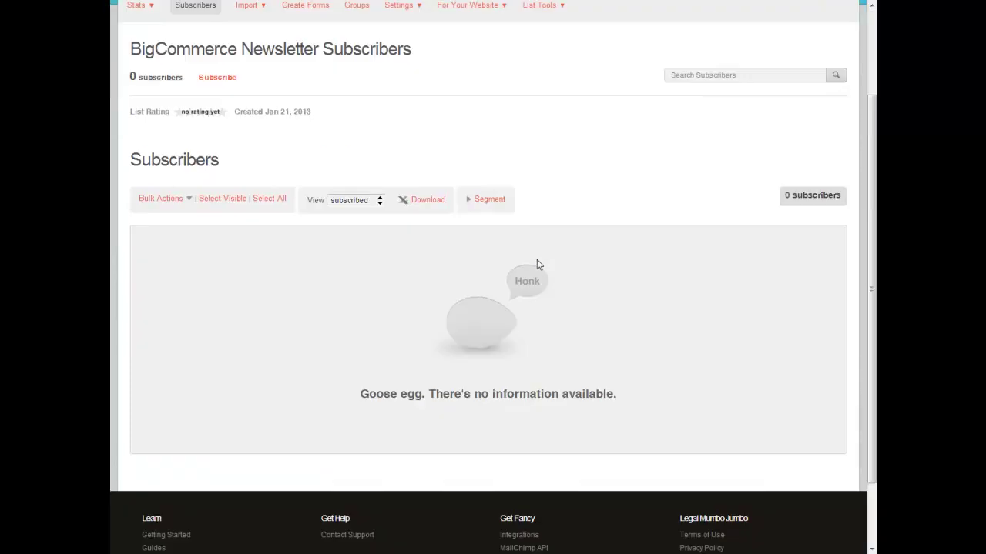
scroll(536, 264, up, 1)
scroll(226, 274, up, 1)
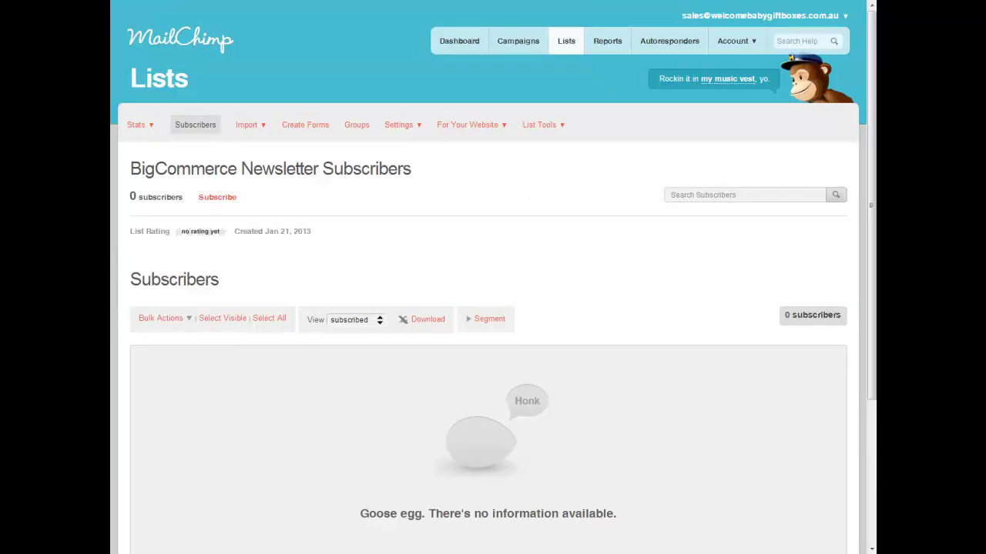
Step: View the Subscribe People form, then return to the list's subscribers and bring up the Import menu
click(217, 198)
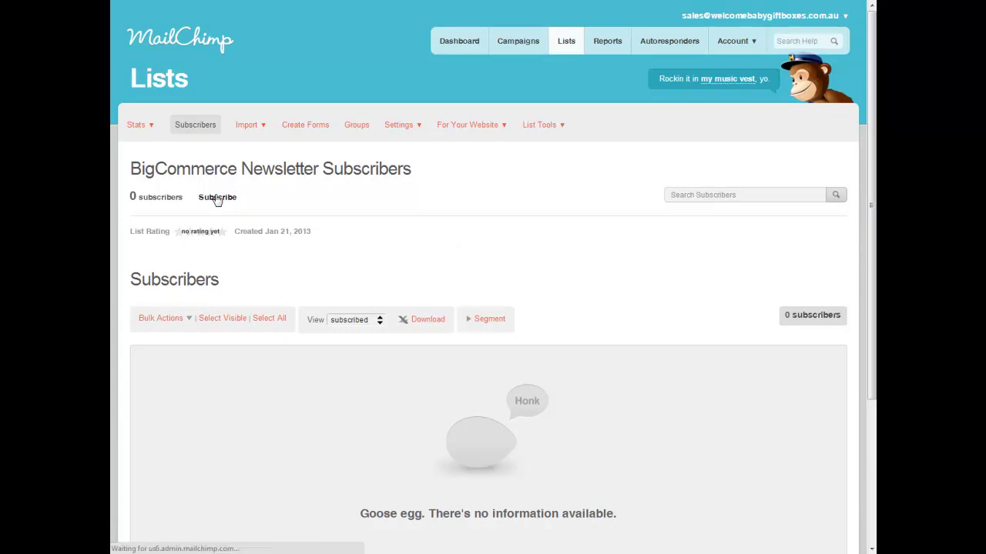
scroll(213, 400, down, 1)
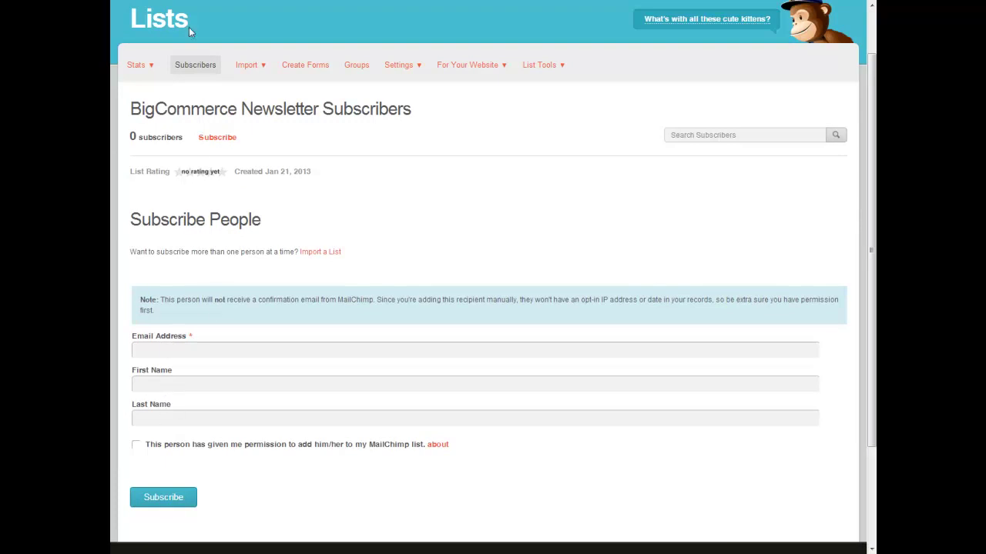
key(alt+Left)
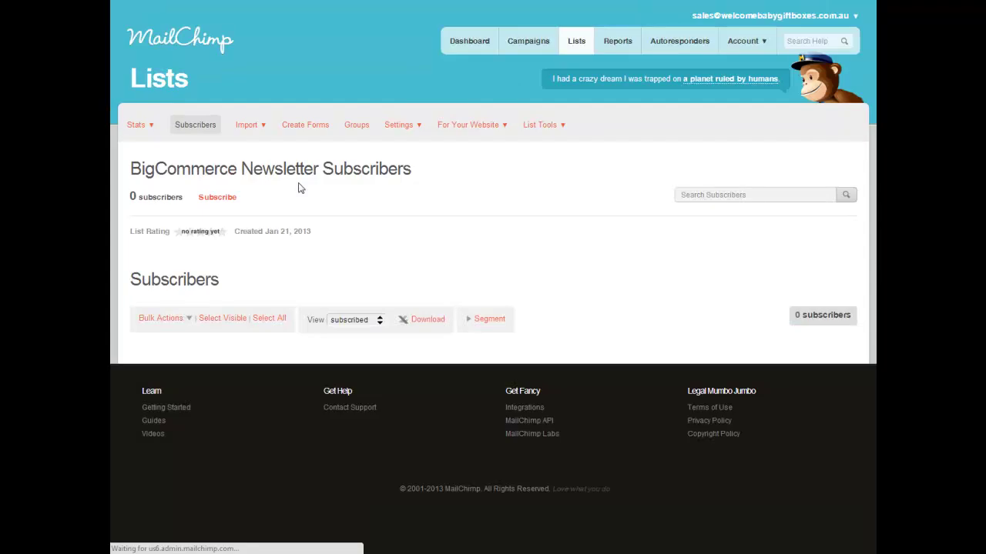
mouse_move(248, 127)
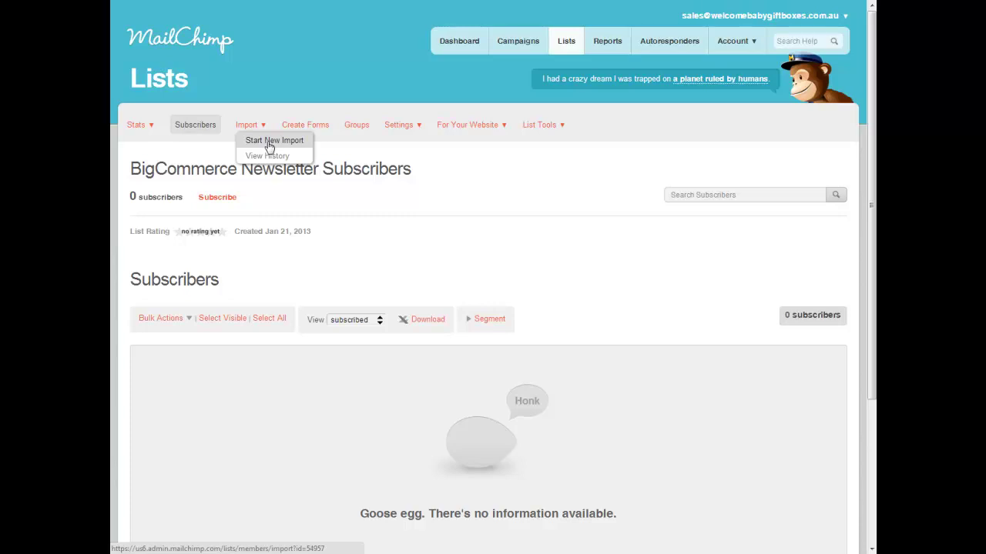
Step: Start a new import and look through the Import From source options
click(269, 144)
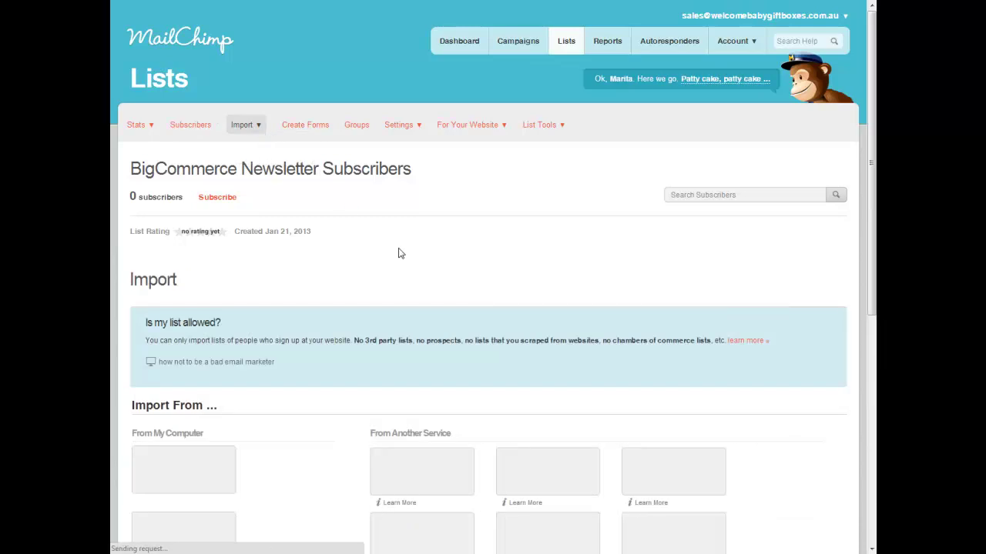
scroll(308, 313, down, 3)
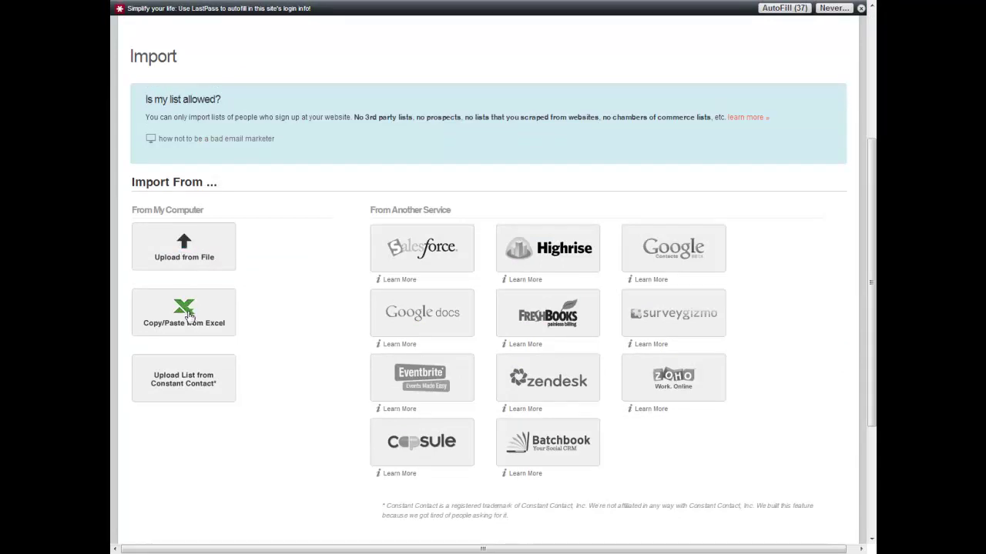
scroll(277, 347, up, 3)
scroll(411, 227, up, 2)
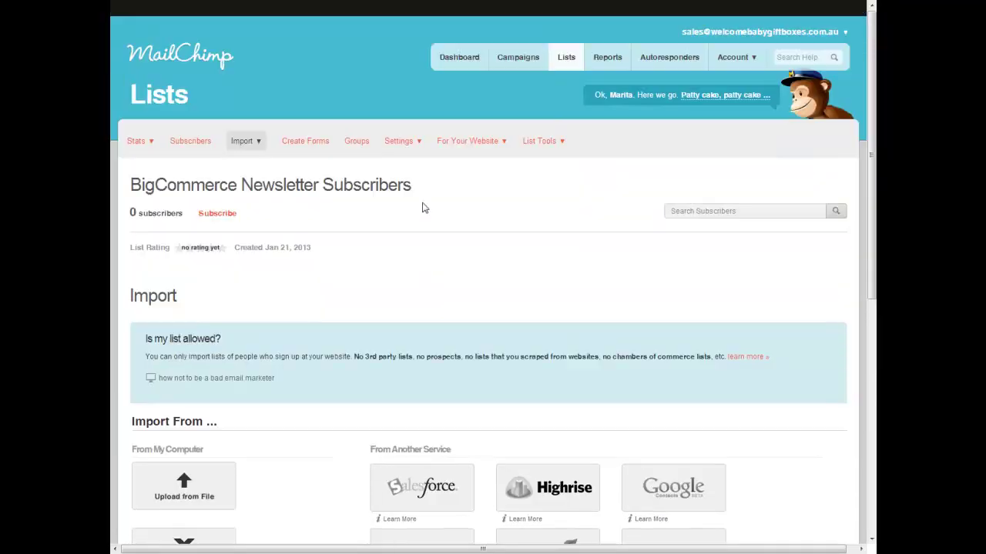
Step: Create a Regular Ol' Campaign from the Dashboard's Create Campaign menu
click(456, 67)
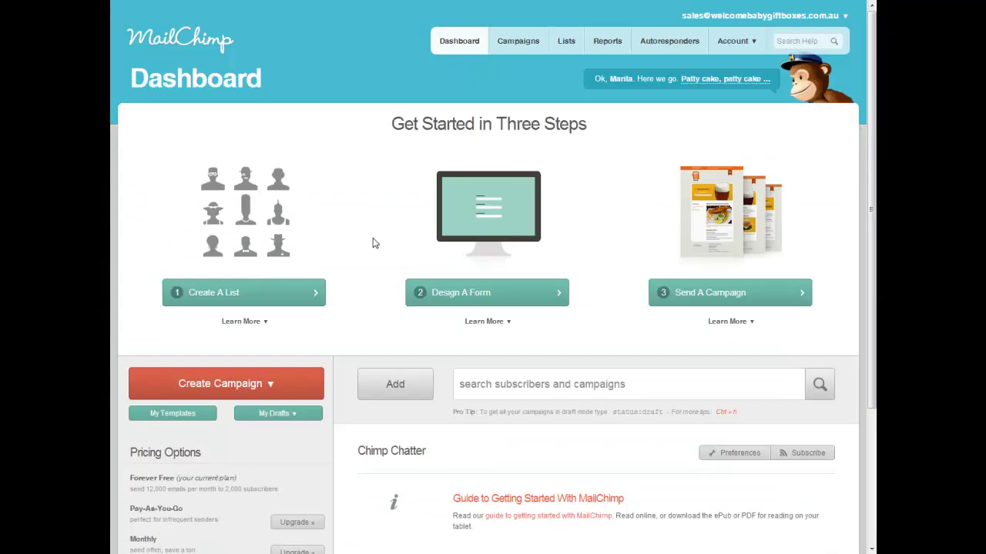
click(218, 385)
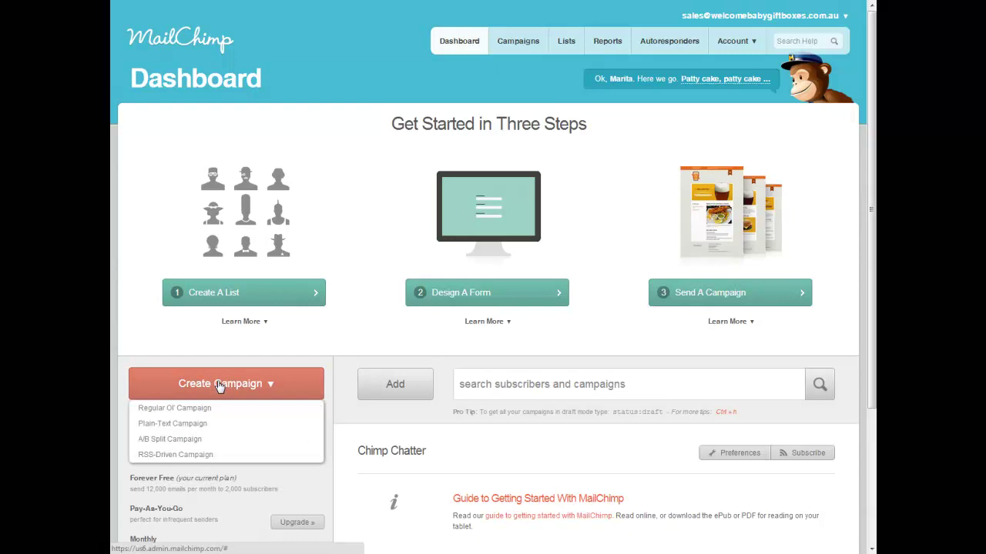
click(174, 409)
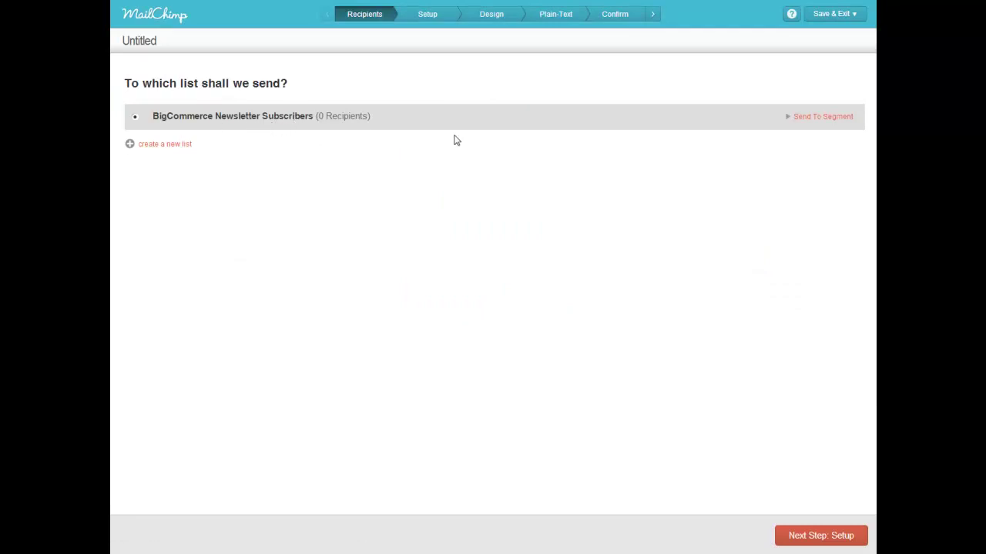
Step: Name the campaign 'January Newsletter', correcting the misspelled 'Janurary'
click(820, 540)
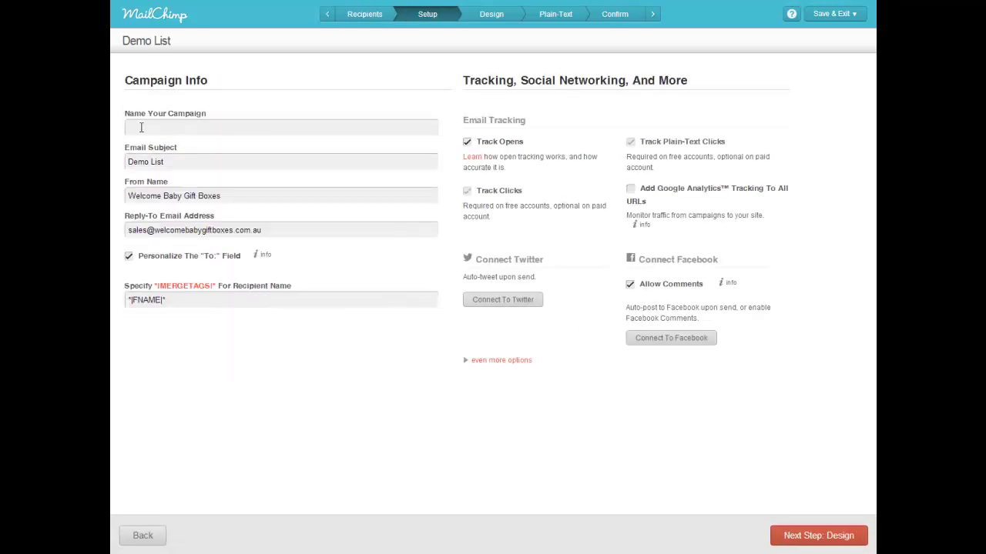
click(141, 127)
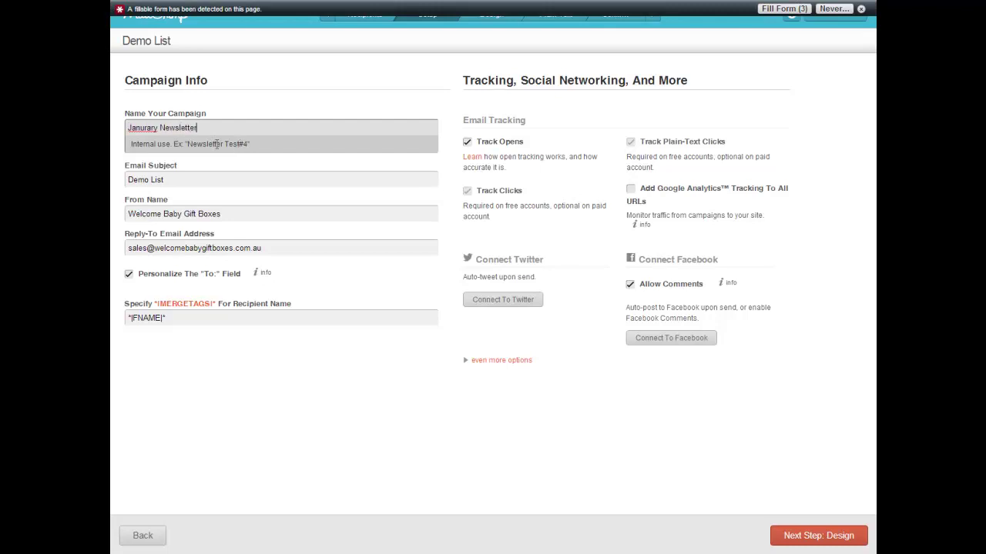
right_click(147, 133)
click(238, 138)
Step: Replace the email subject 'Demo List' with 'We have a new website' and move to Design
click(213, 183)
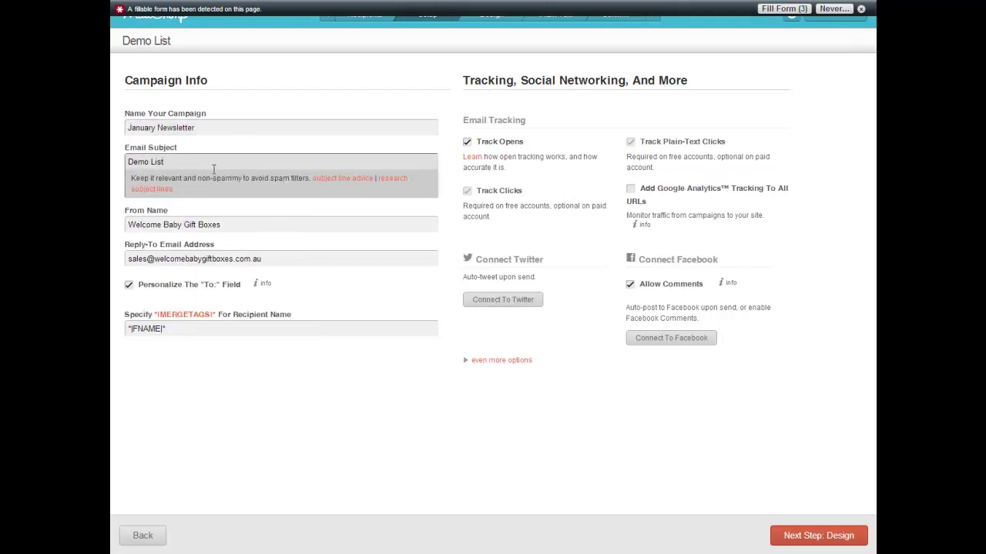
key(ctrl+a)
text(We have a new website)
click(328, 397)
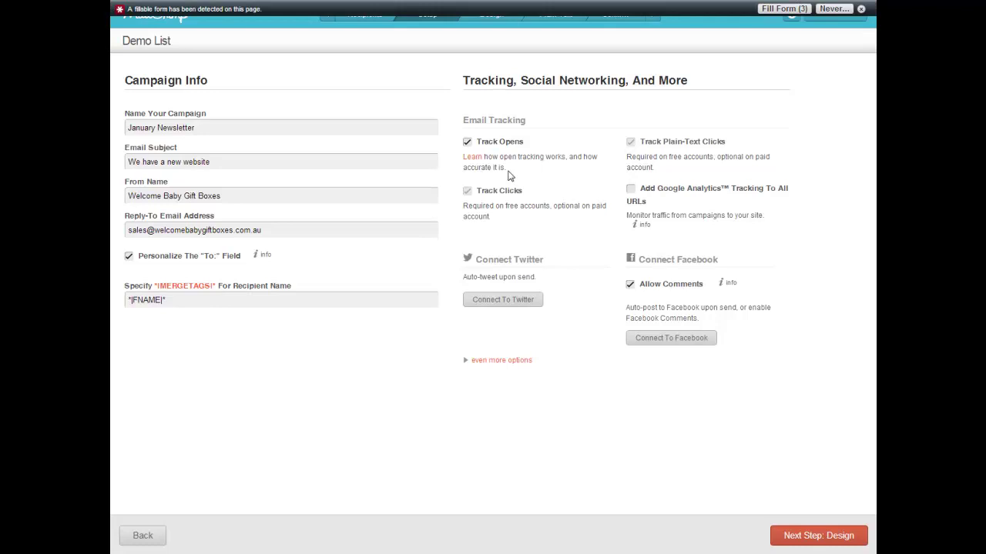
click(810, 537)
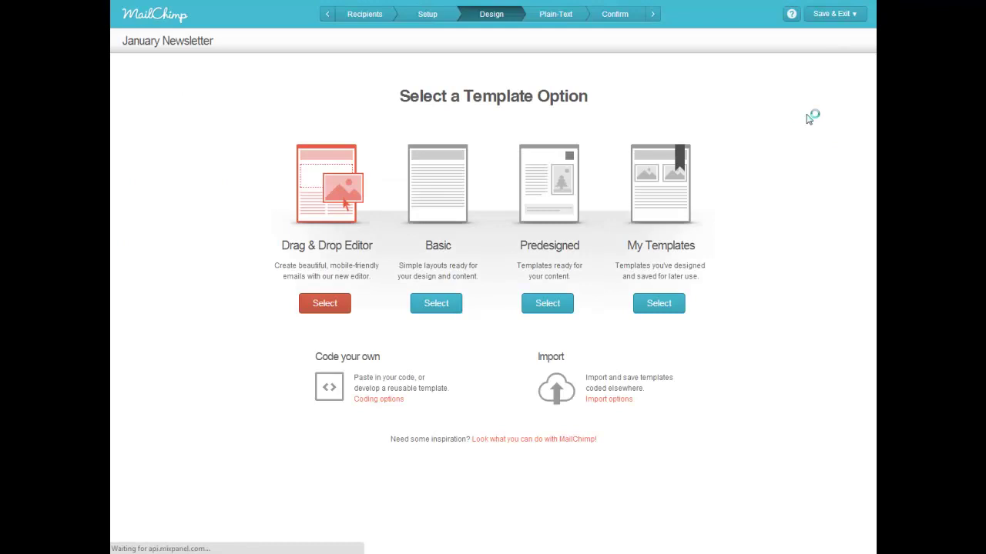
Step: Apply the saved Custom Template with the Welcome Baby Gift Boxes header from My Templates
click(658, 306)
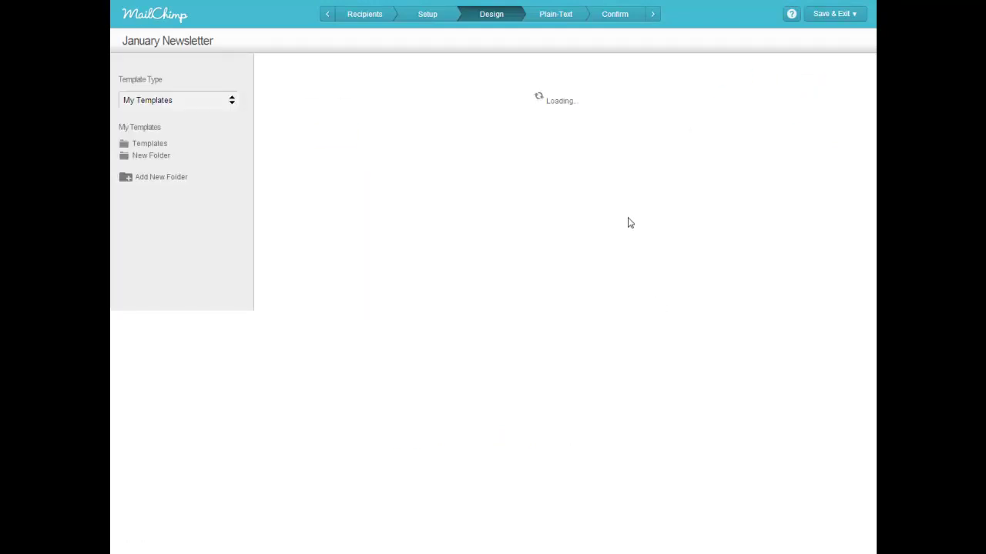
mouse_move(322, 132)
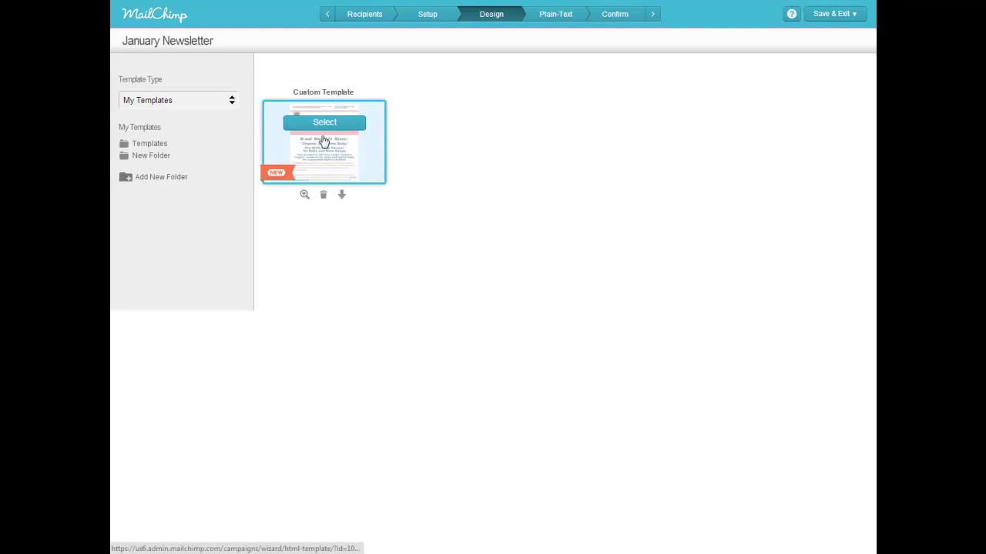
click(324, 123)
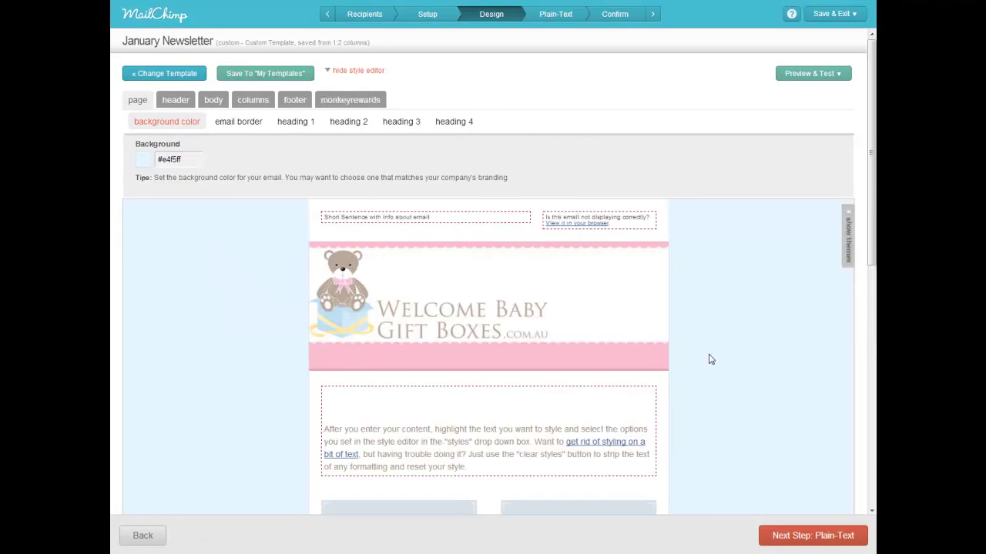
click(436, 438)
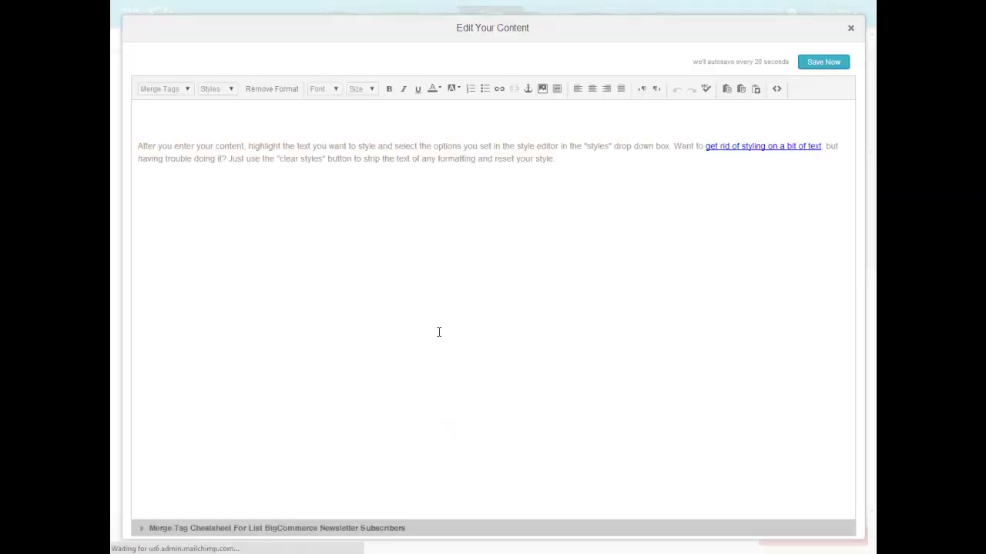
click(390, 116)
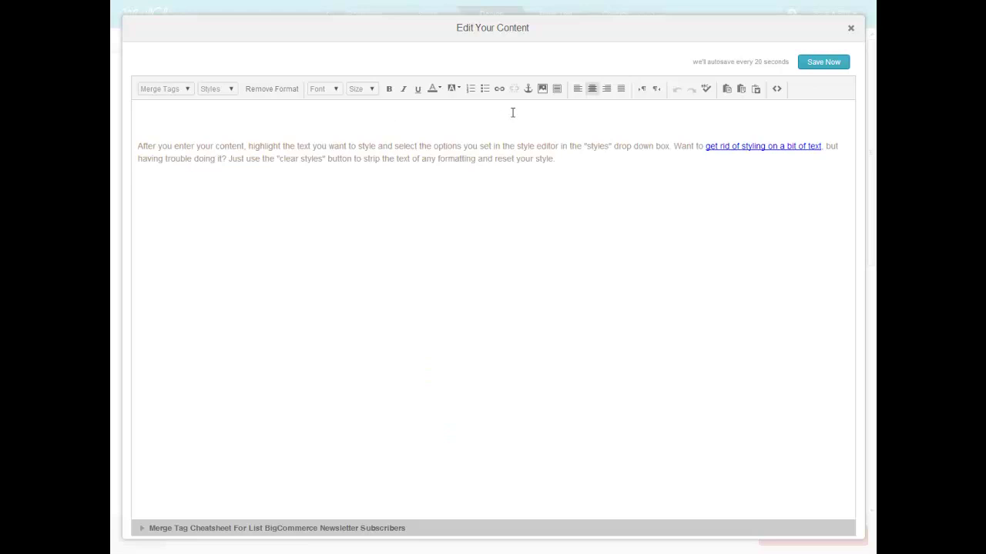
key(Delete)
drag(556, 148, 138, 146)
text(This is some tex)
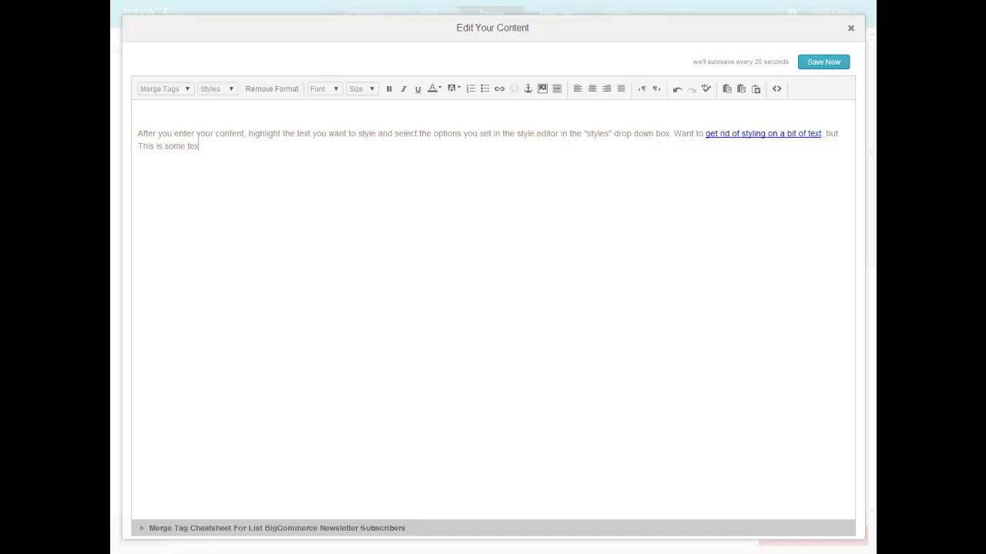
click(852, 28)
click(494, 436)
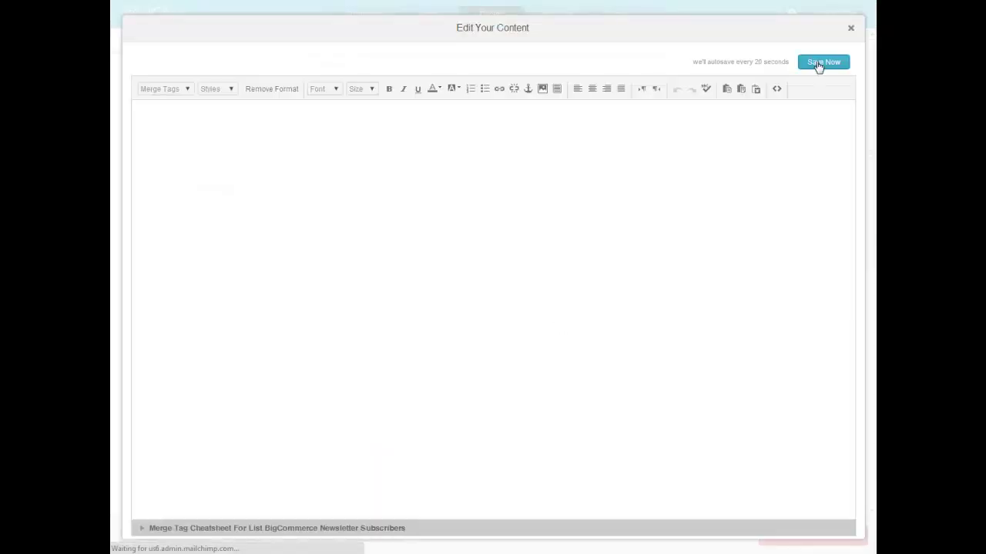
Step: Close the text editor and dismiss the left image's File Manager without choosing an image
click(852, 30)
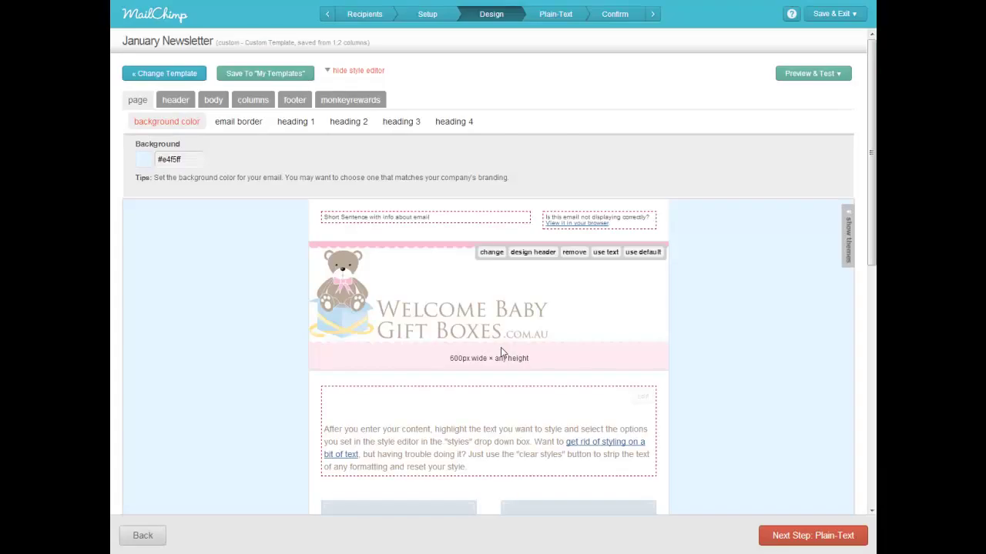
scroll(502, 352, down, 3)
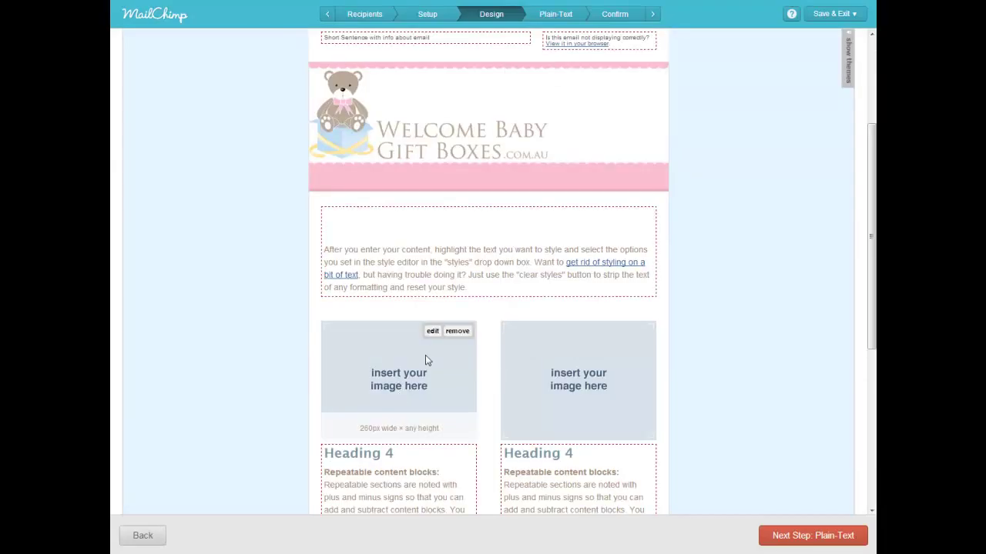
click(432, 331)
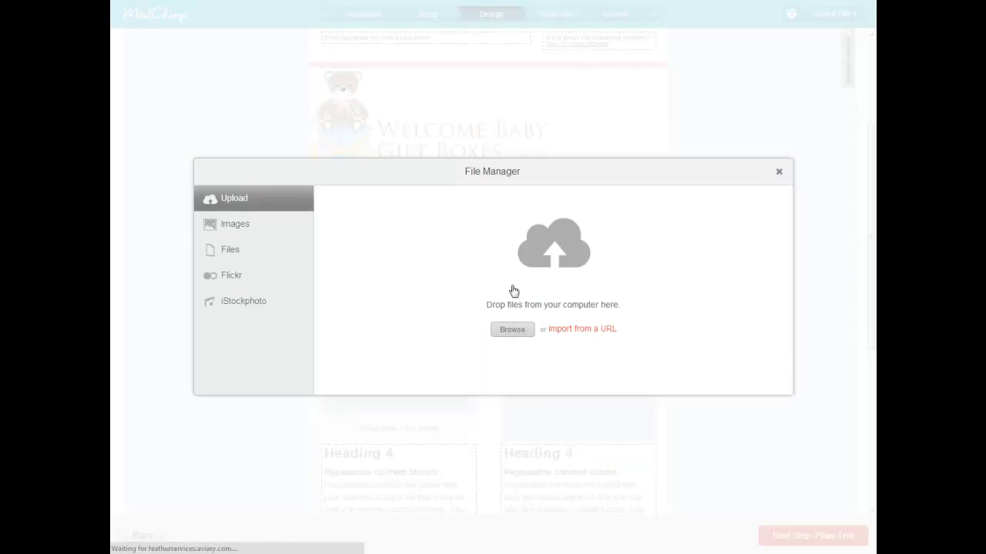
click(778, 171)
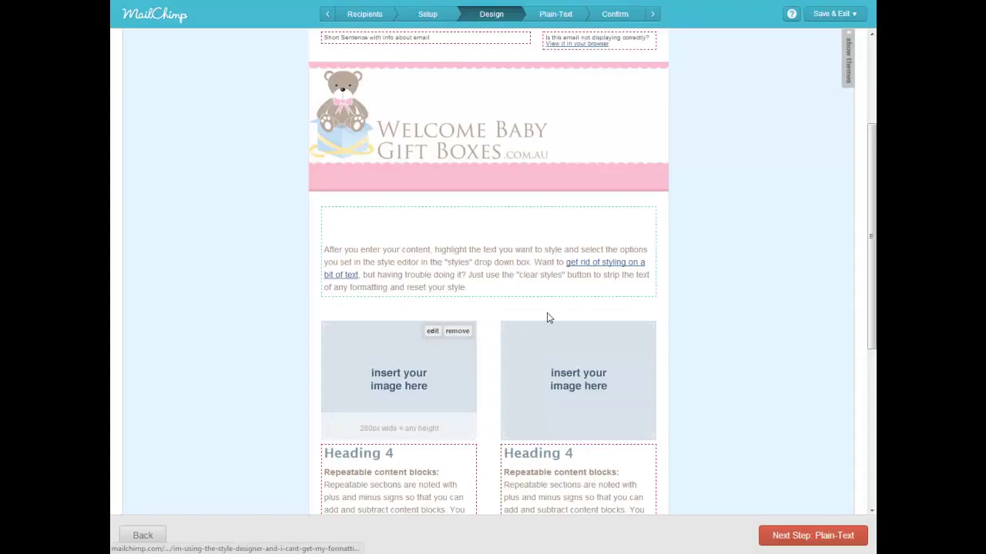
Step: Scroll through the design and continue to the auto-generated Plain-Text version
scroll(407, 449, down, 1)
scroll(406, 450, down, 1)
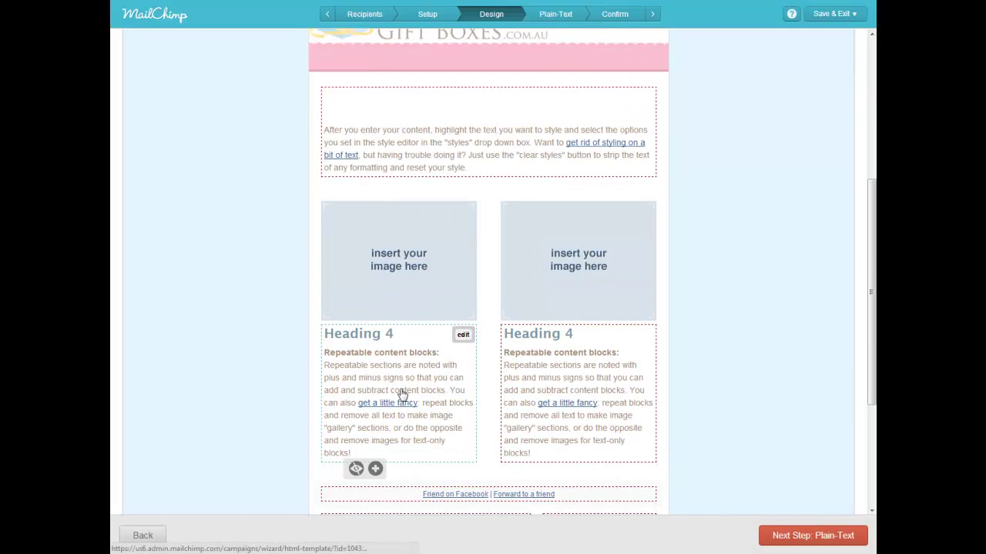
scroll(401, 377, down, 2)
scroll(532, 369, up, 5)
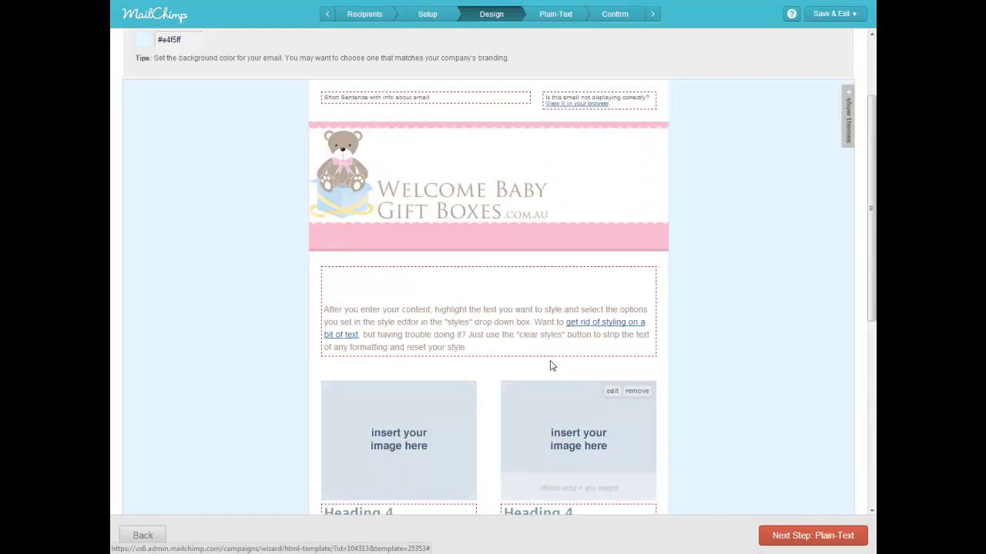
click(809, 533)
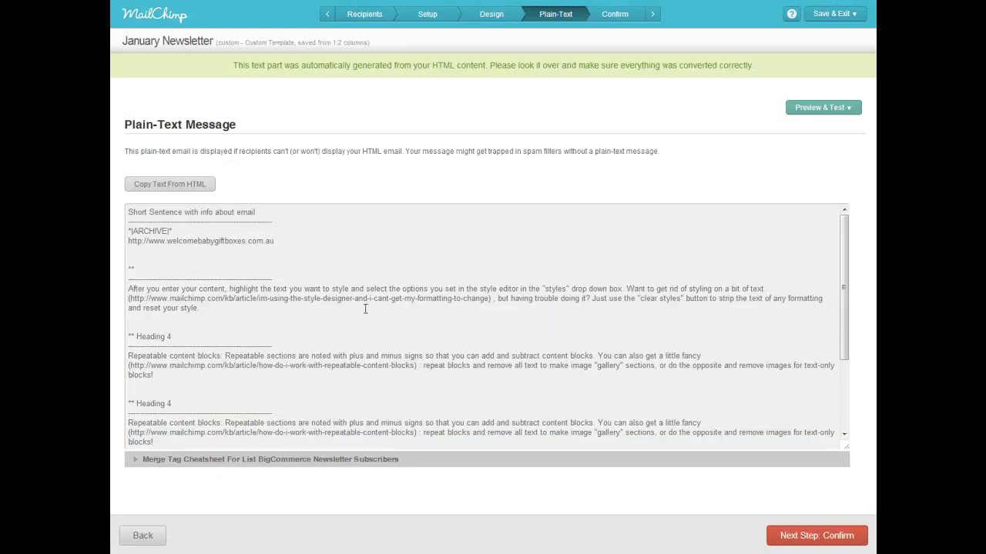
Step: Review the Confirm checklist, then open Send a Test Email under Preview & Test and cancel it
click(823, 534)
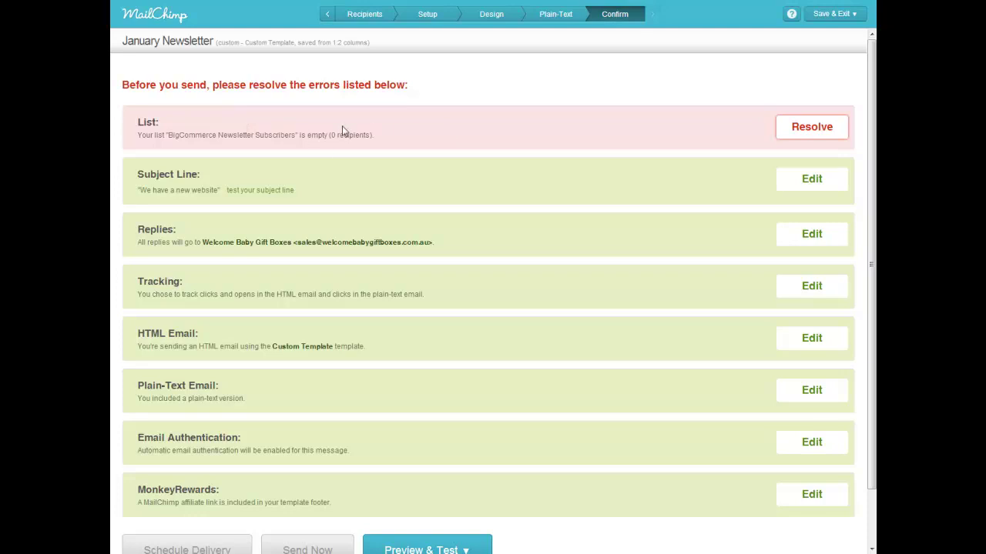
scroll(553, 327, down, 2)
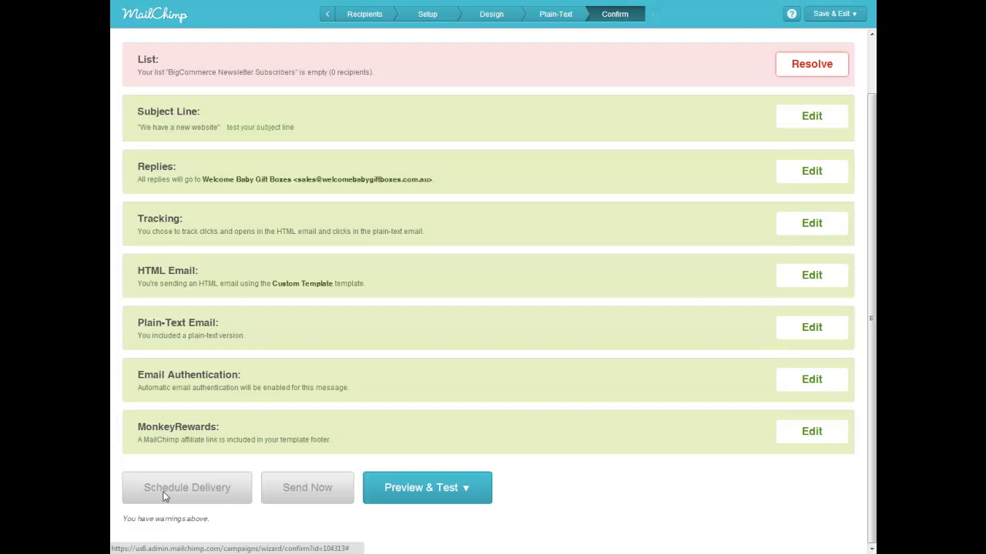
click(464, 498)
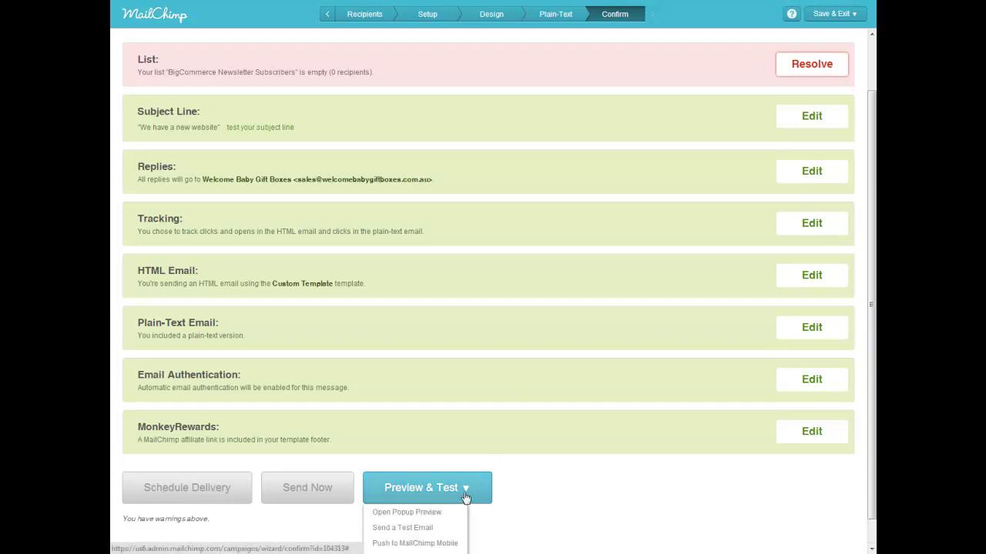
click(398, 530)
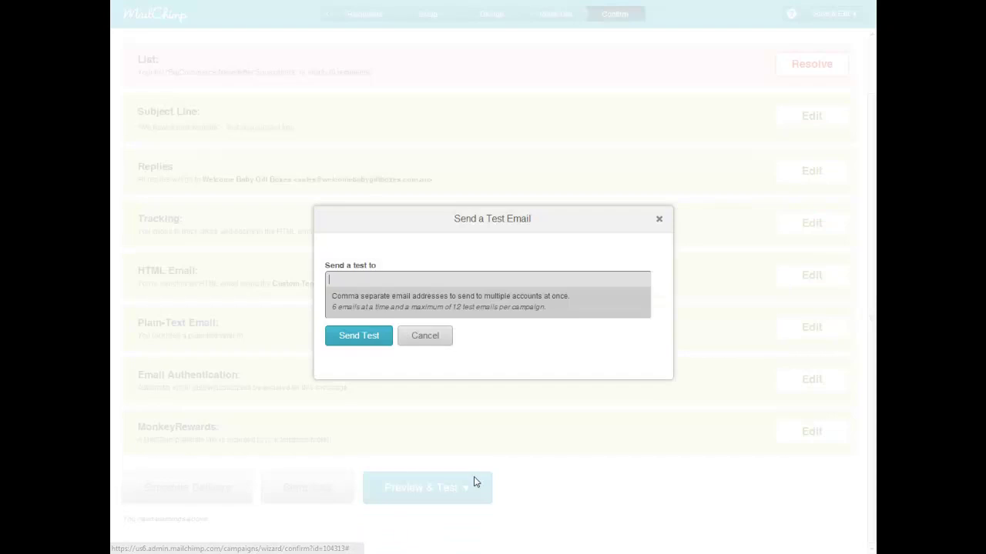
click(424, 335)
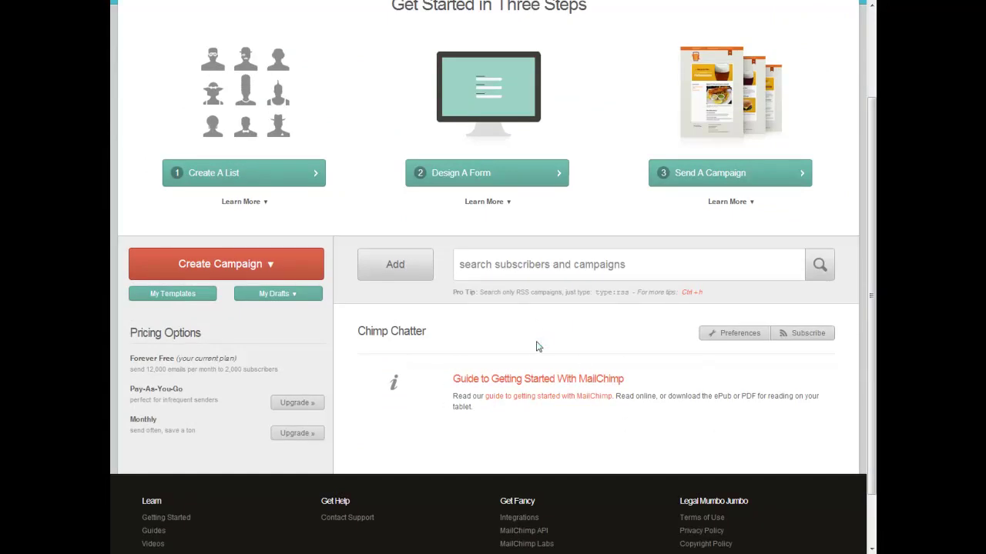
scroll(531, 347, up, 3)
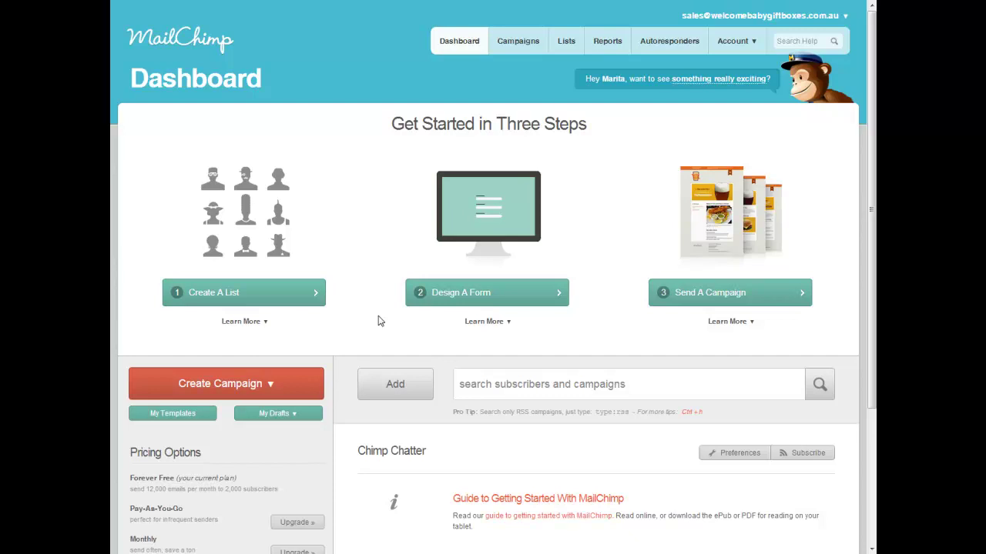
scroll(377, 321, down, 2)
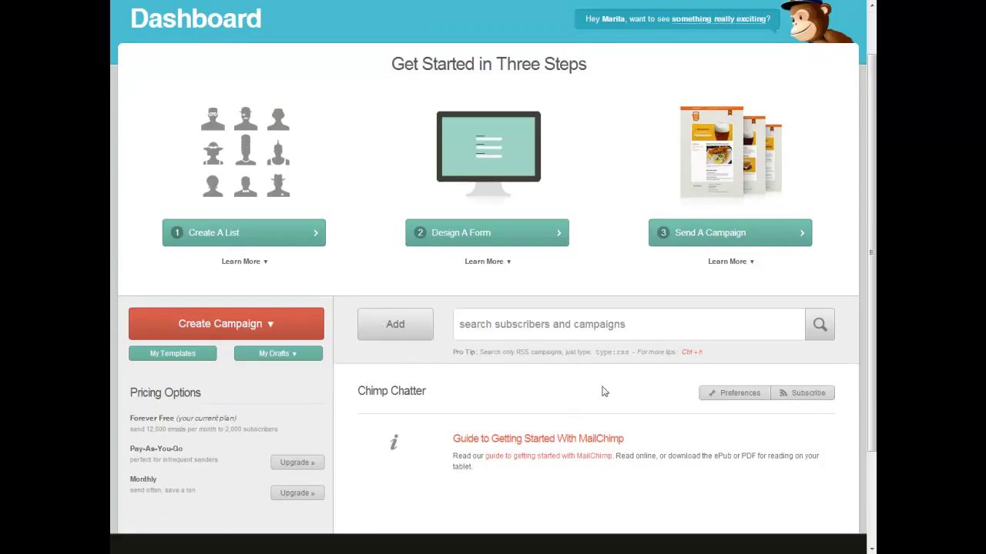